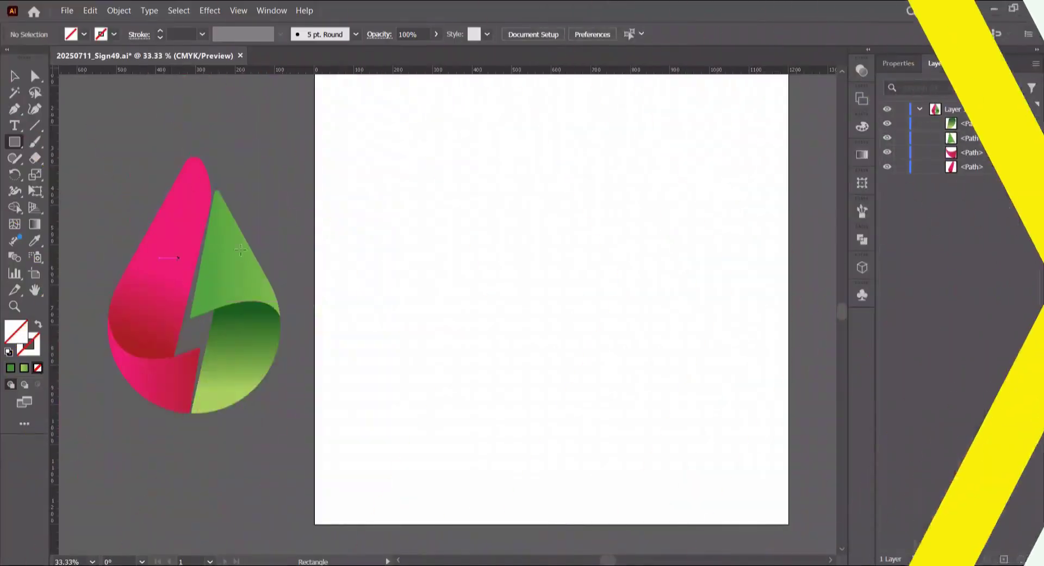
- Draw a tall rectangle about 420 by 700 px in the middle of the artboard and round its two bottom corners into a full semicircle
drag(464, 166, 630, 415)
drag(604, 193, 545, 233)
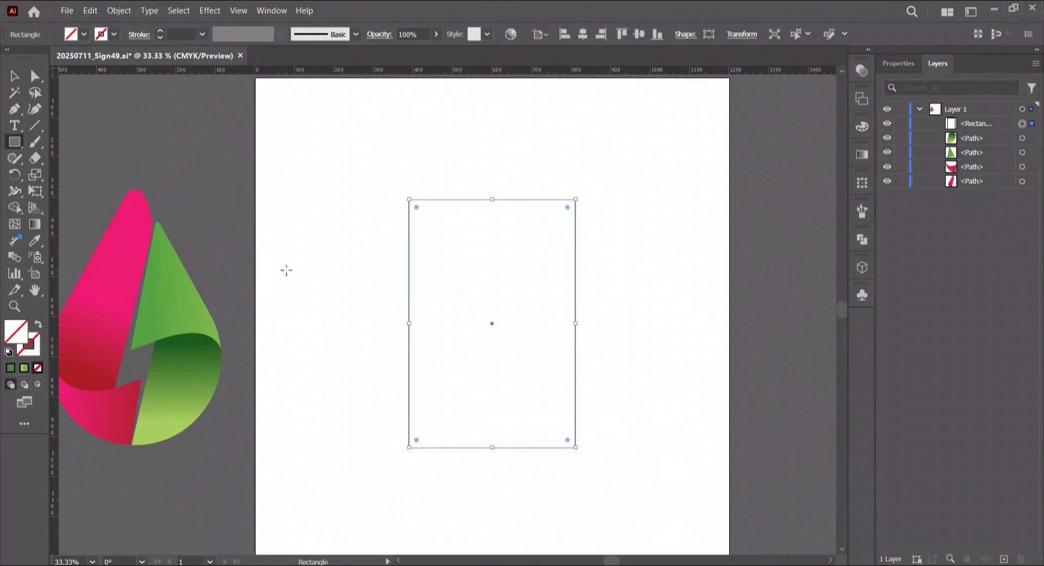
drag(492, 197, 492, 169)
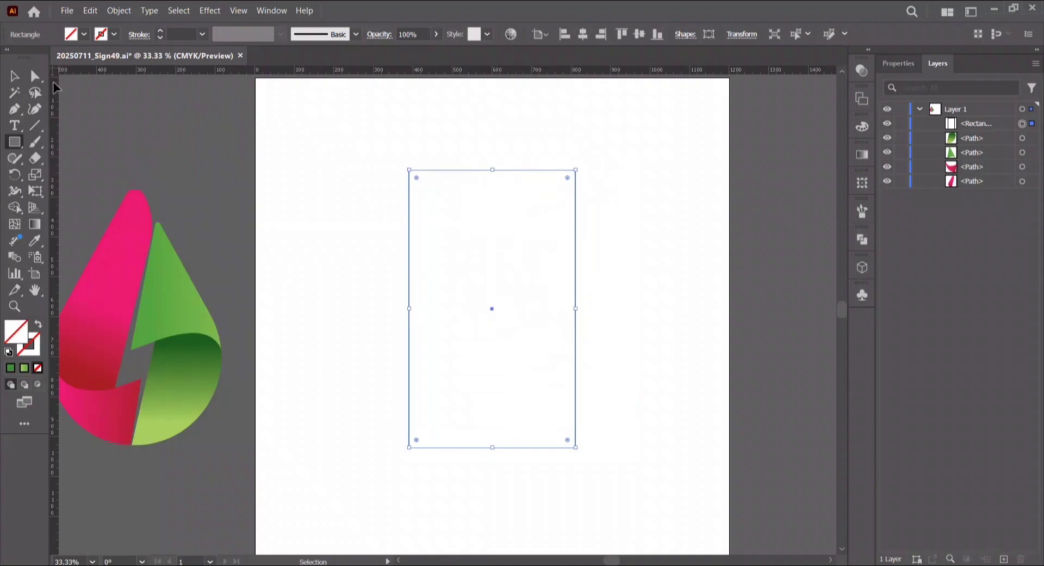
key(a)
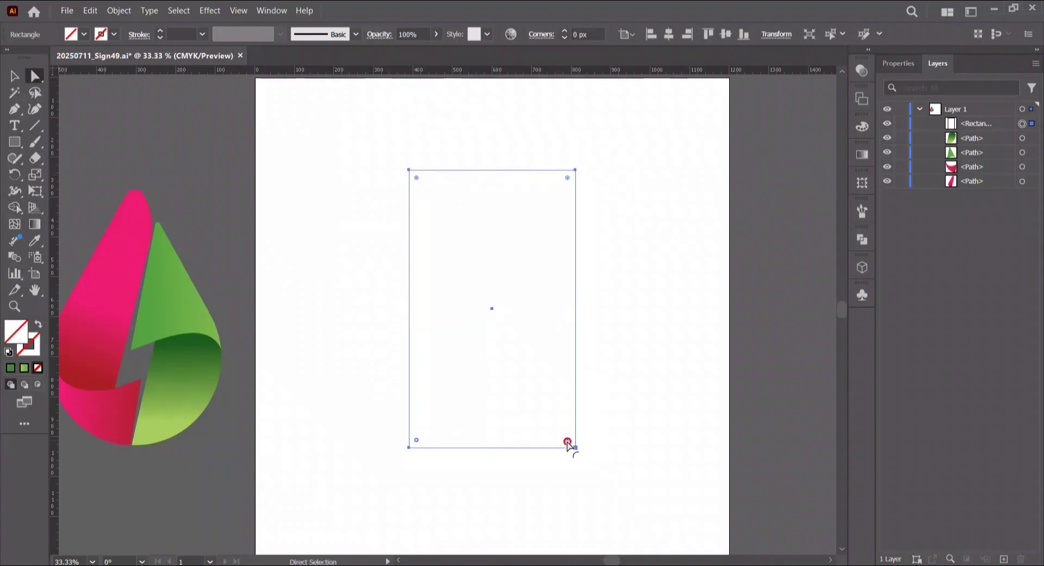
drag(416, 439, 479, 294)
- Add an anchor point at the midpoint of the rounded shape's top edge
key(p)
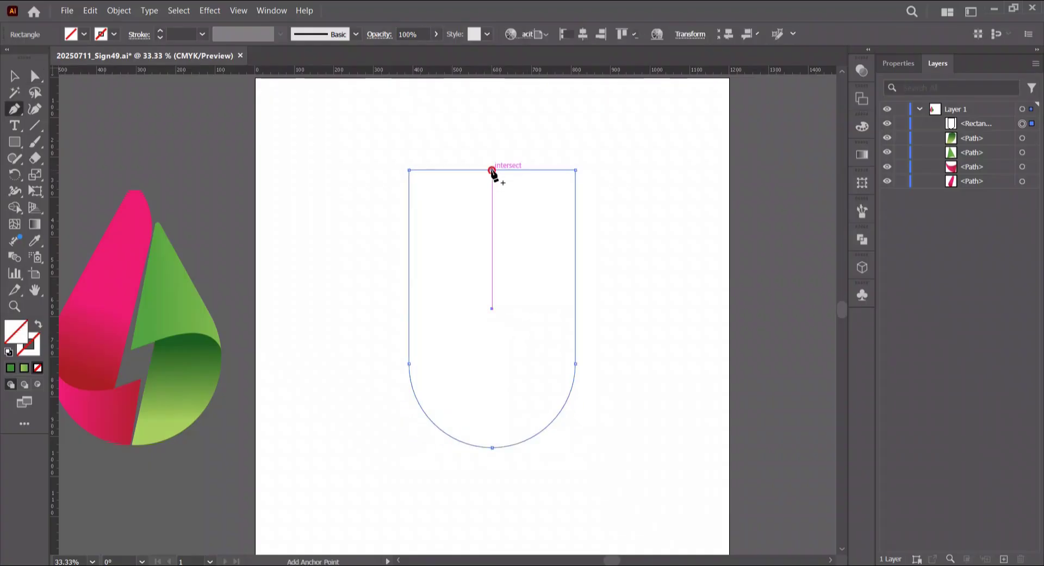
click(491, 170)
click(34, 77)
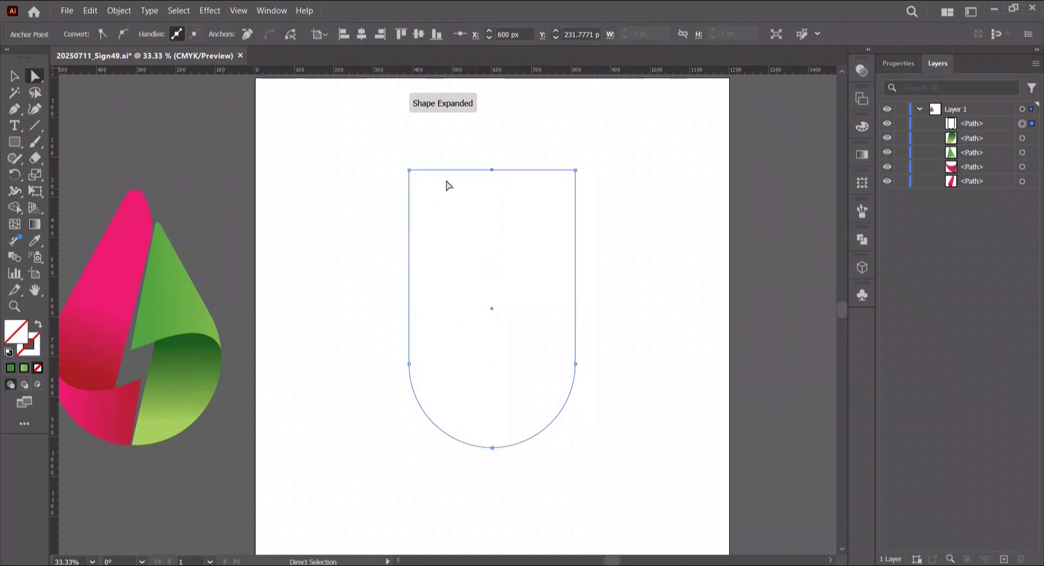
click(408, 171)
click(506, 170)
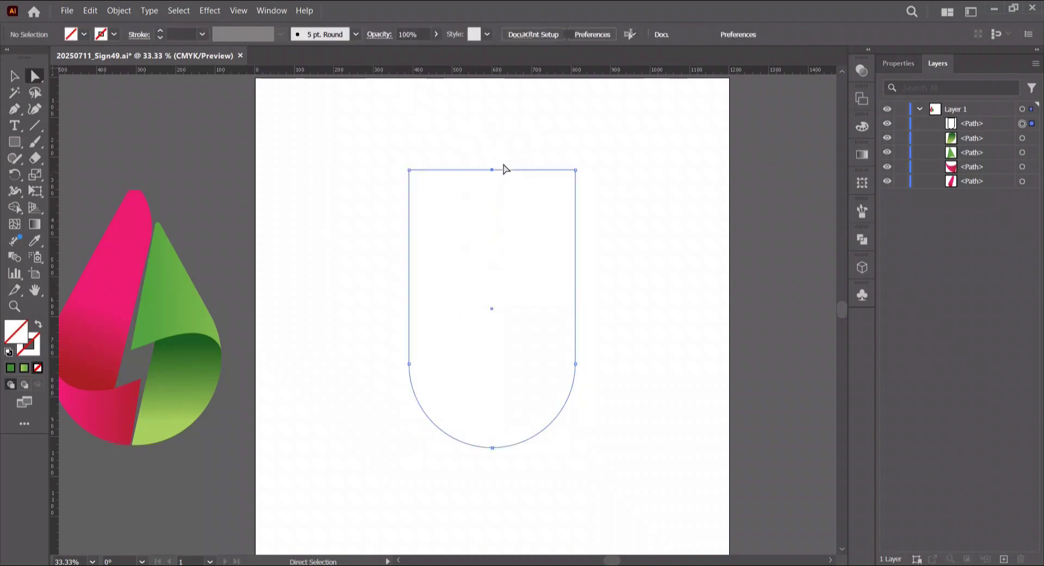
click(15, 76)
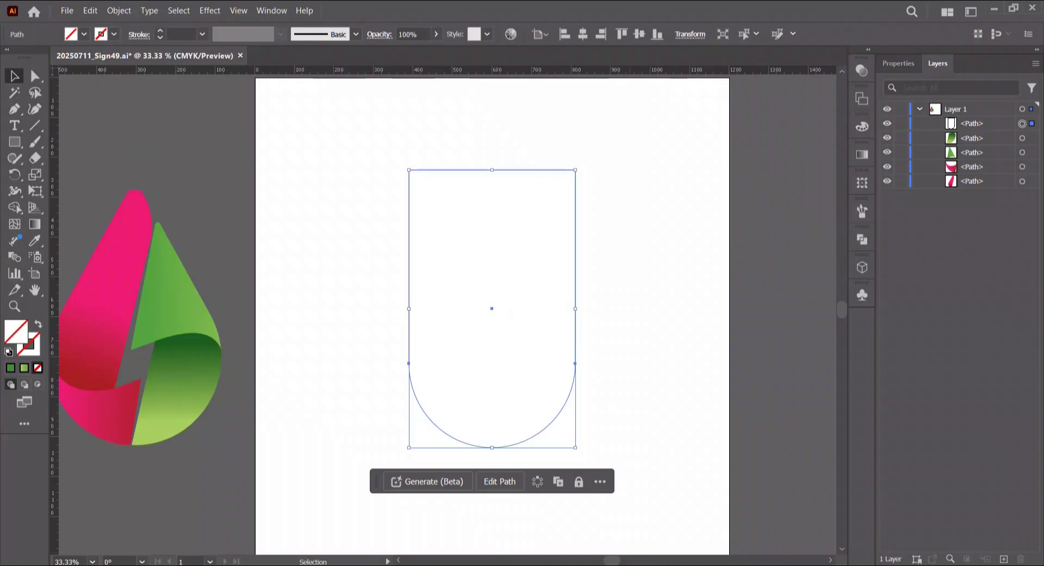
key(a)
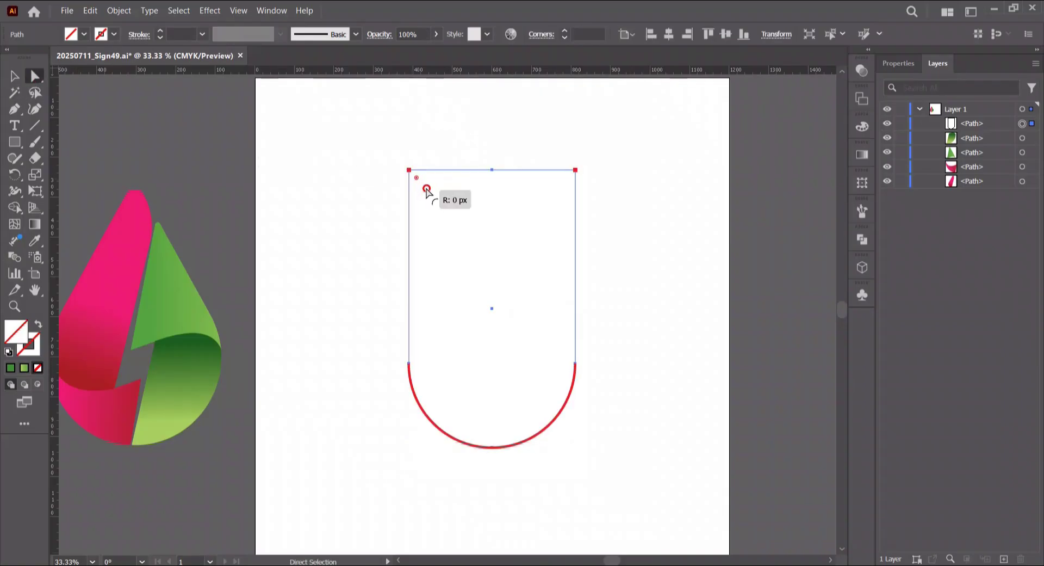
- Delete the shape's two upper corner anchor points to leave a pointed teardrop outline
click(14, 111)
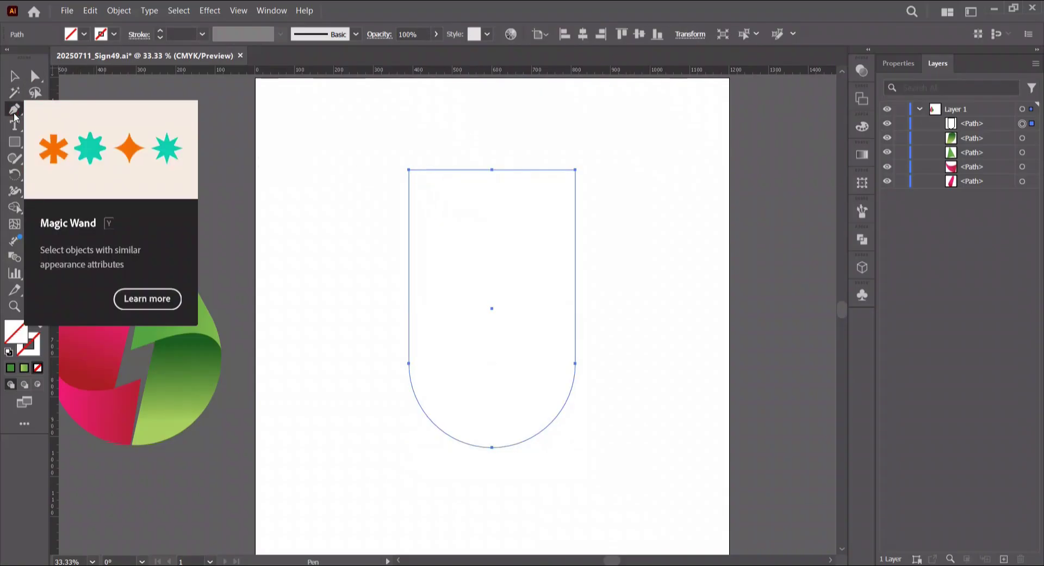
click(408, 170)
click(575, 170)
key(a)
click(492, 170)
click(448, 224)
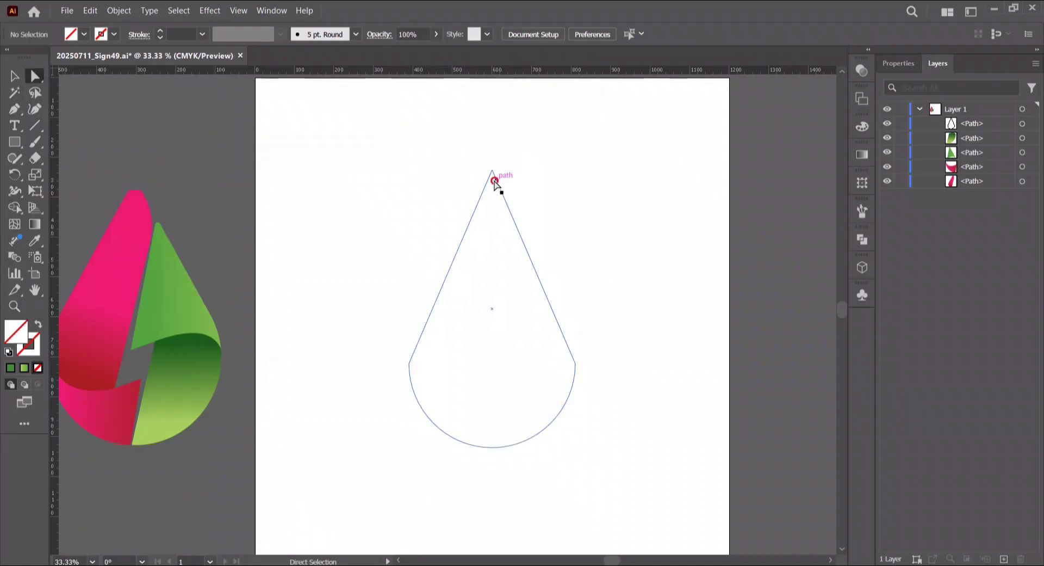
- Round the teardrop's pointed tip to a radius of about 14 px and smooth the corner on its left shoulder
click(492, 172)
drag(492, 308, 492, 316)
drag(491, 189, 494, 195)
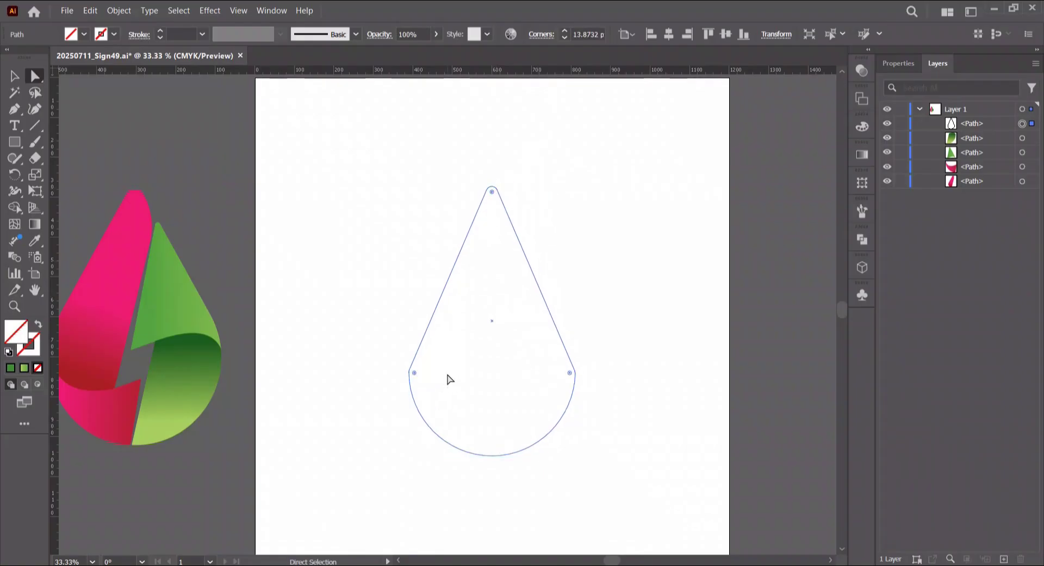
drag(442, 377, 574, 376)
click(555, 377)
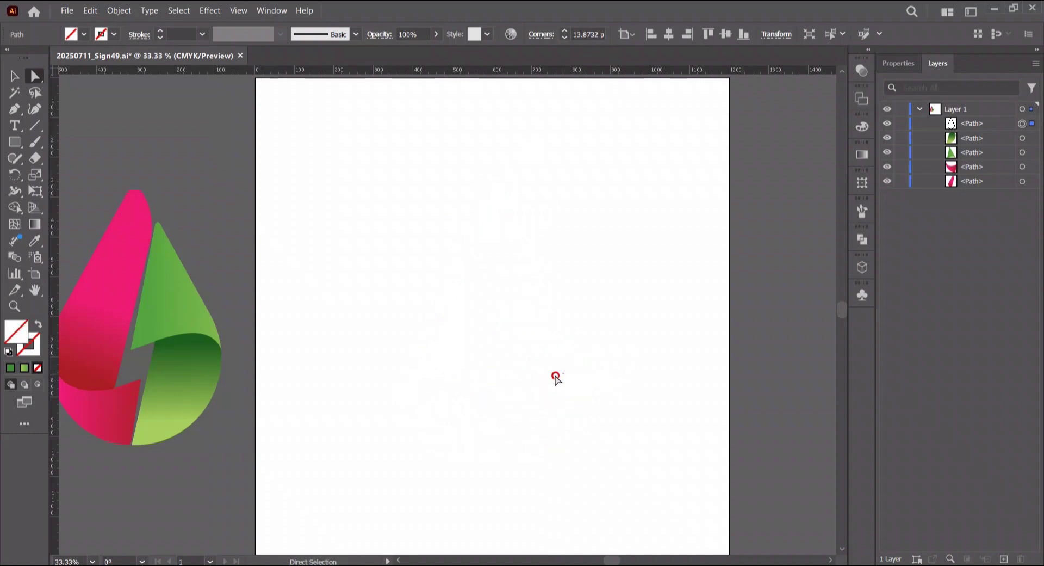
- Select the teardrop outline and give it a red stroke
key(v)
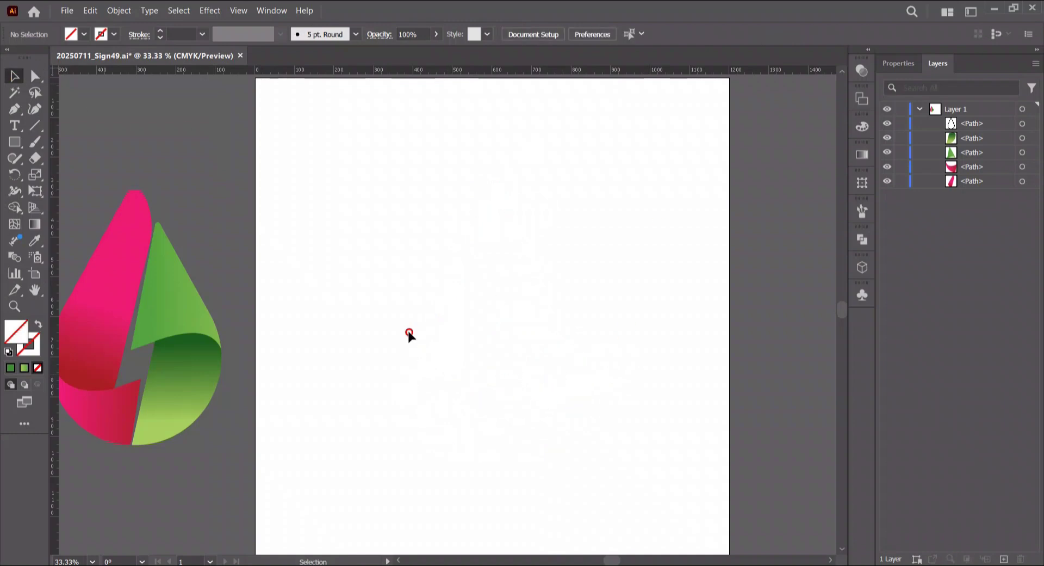
click(496, 364)
drag(649, 217, 584, 280)
click(466, 371)
click(114, 35)
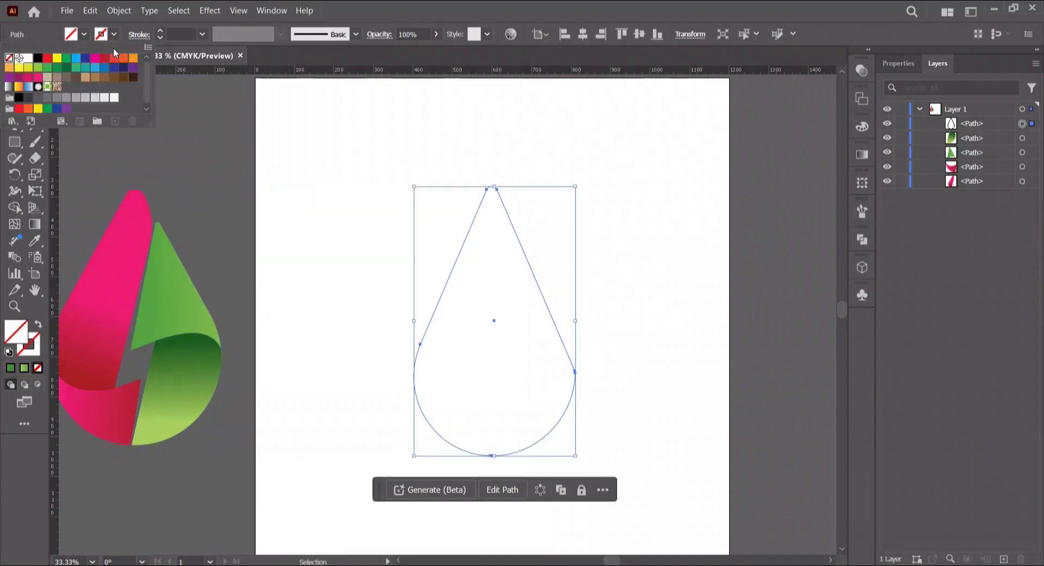
click(47, 58)
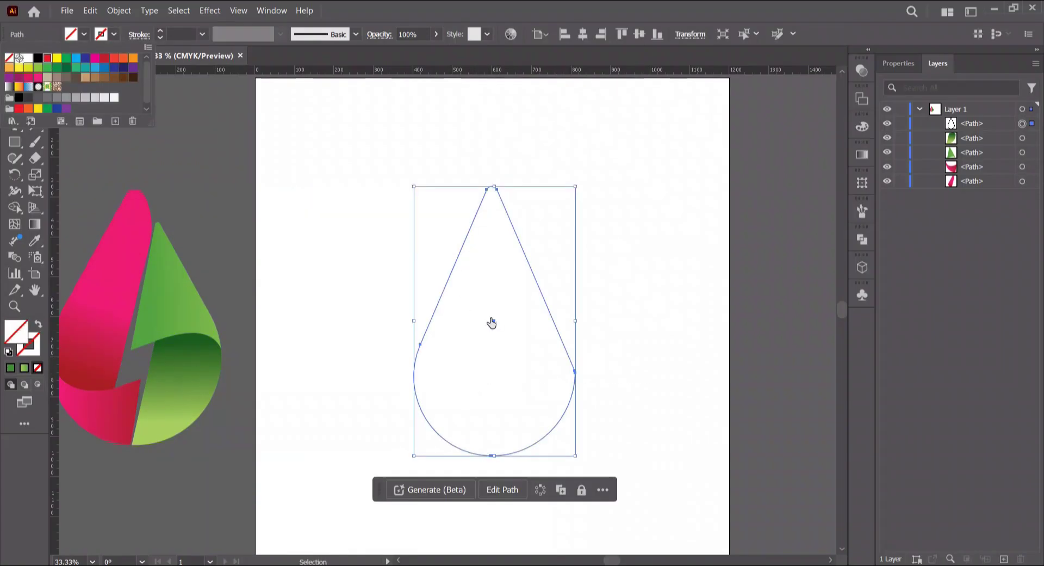
click(10, 143)
- Round the teardrop's right shoulder corner to a radius of about 199 px to match the left side
click(36, 75)
mouse_move(562, 375)
mouse_down()
mouse_move(560, 385)
mouse_move(571, 369)
mouse_up()
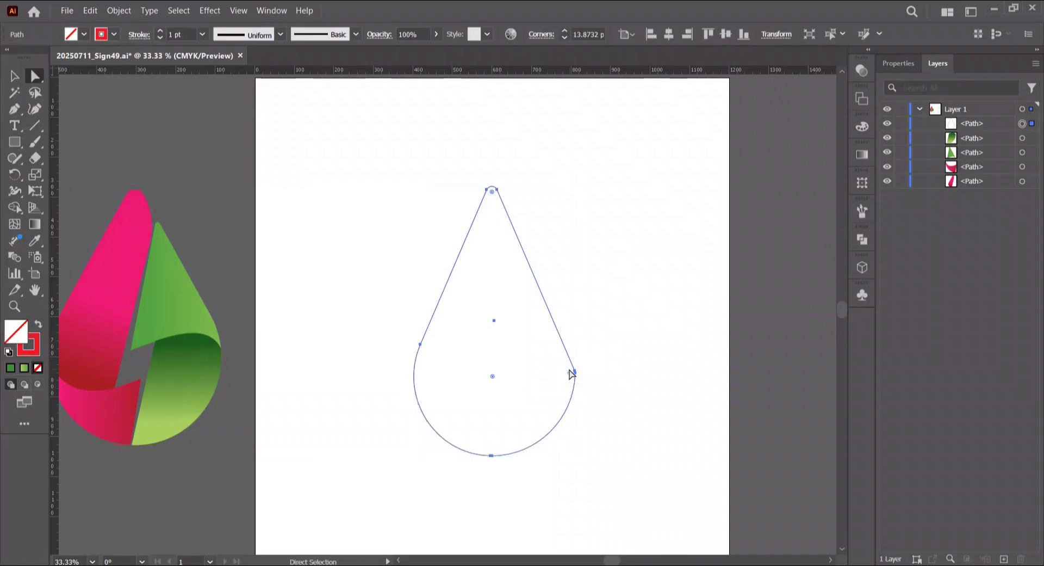
click(550, 373)
click(575, 373)
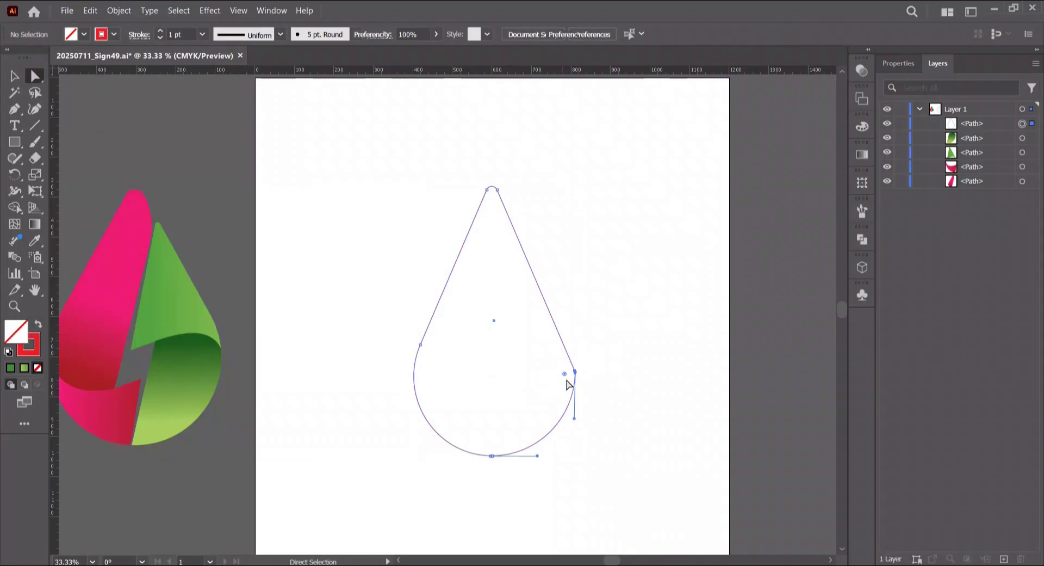
drag(565, 374, 427, 389)
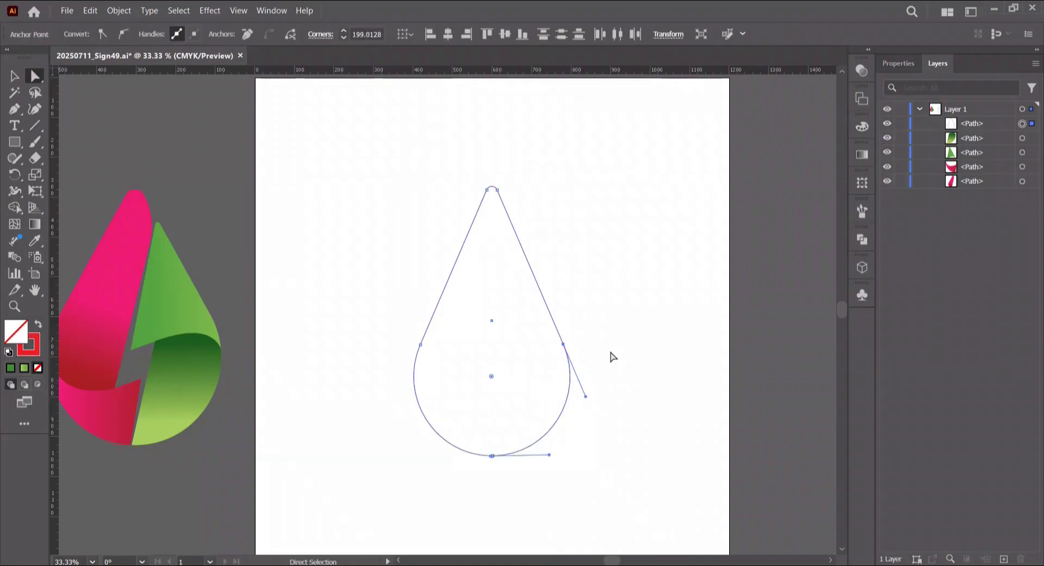
click(610, 221)
- Draw a small tilted rectangle inside the teardrop's lower left and add an anchor point midway along each of its long edges
key(m)
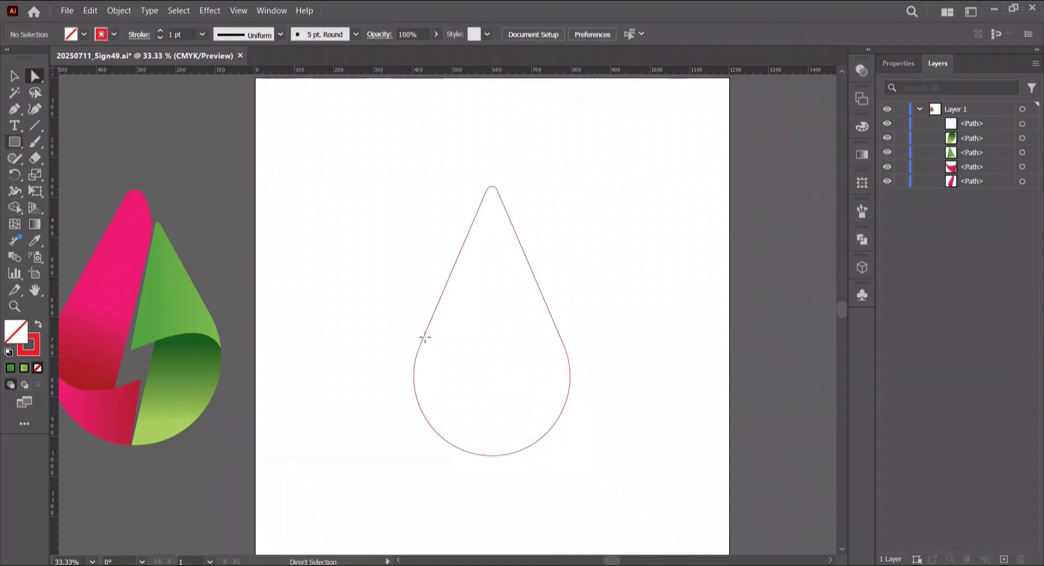
drag(451, 368, 493, 353)
key(p)
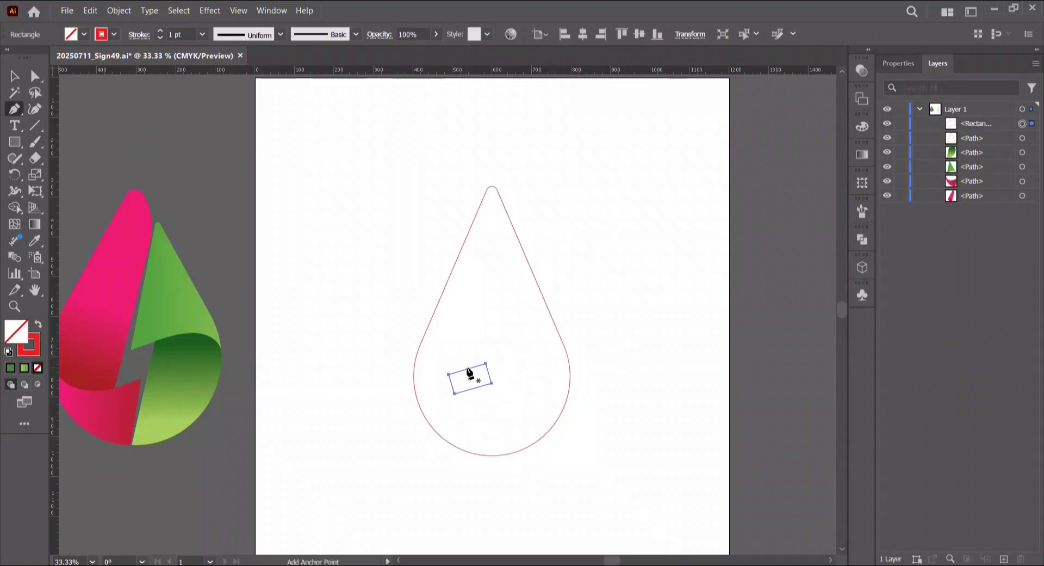
click(466, 369)
key(ctrl+z)
click(466, 370)
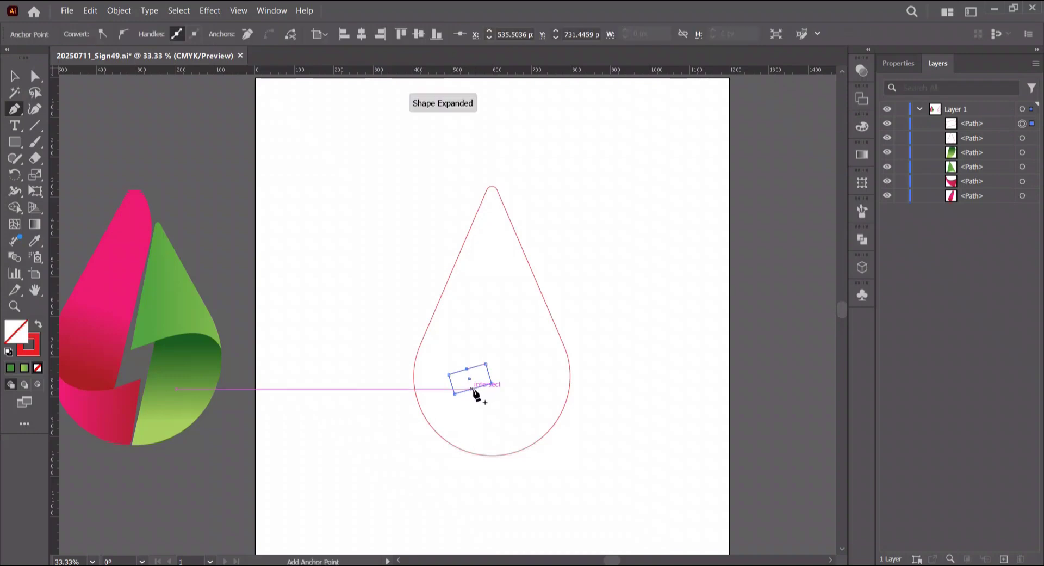
click(472, 389)
- Stretch the small rectangle's lower-right corner below the teardrop and its upper-left corner beyond the teardrop's upper-right side, forming a lightning bolt
key(a)
drag(492, 384, 457, 461)
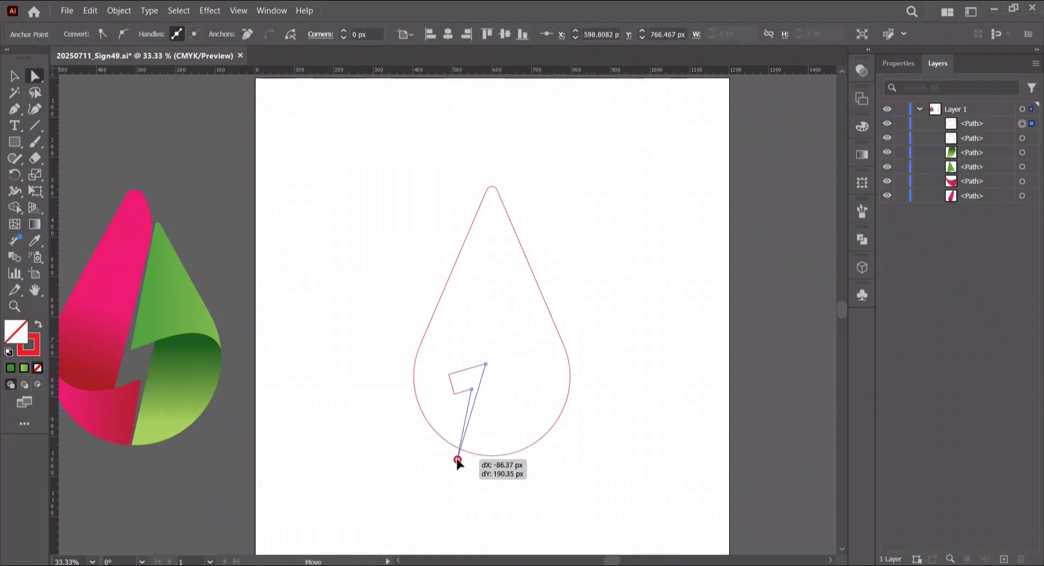
drag(450, 374, 521, 200)
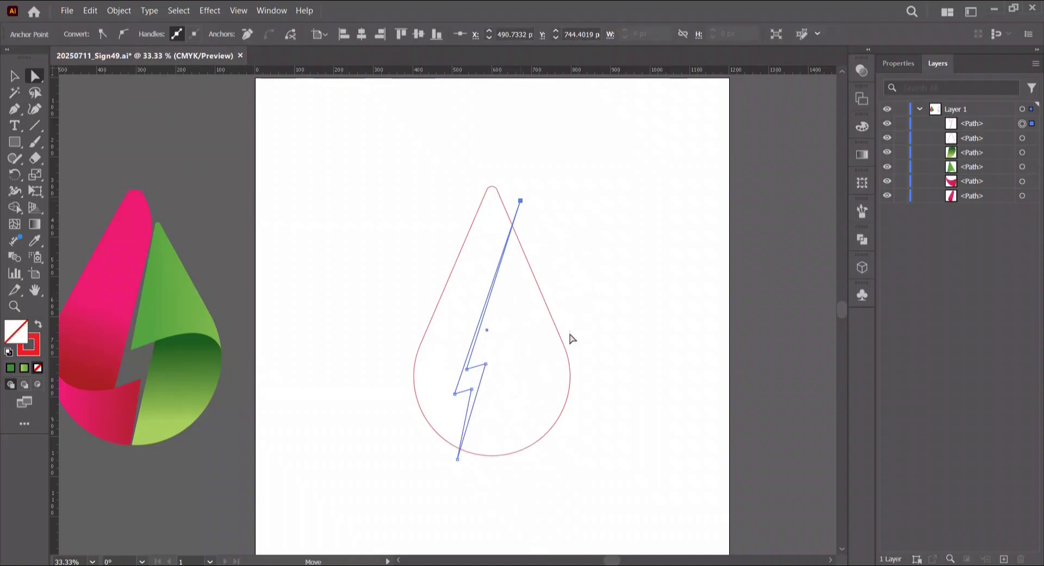
- Draw a sagging curve with the Pen tool from the teardrop's left edge to the bolt's left inner corner
click(14, 109)
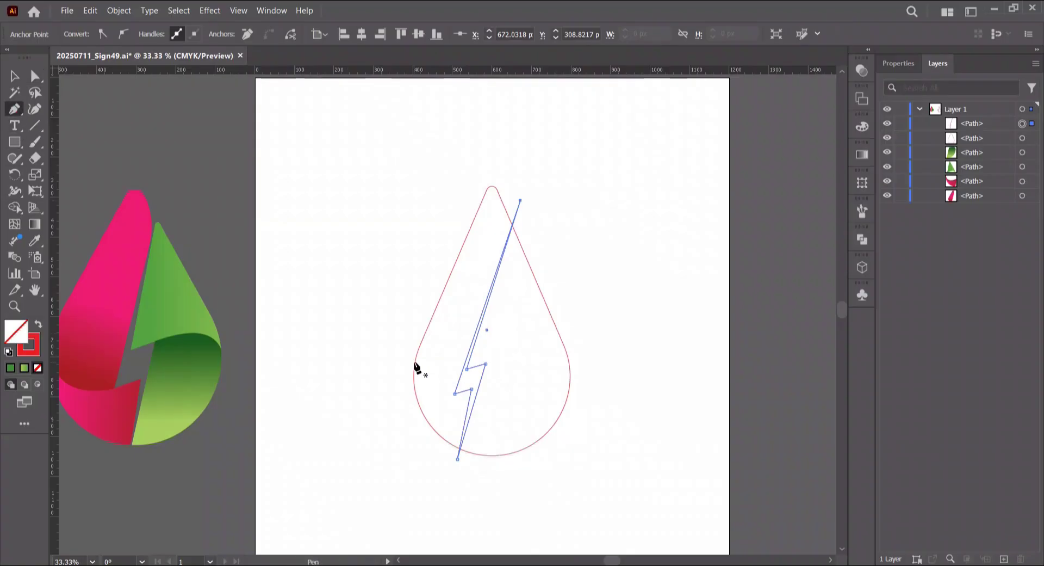
click(413, 383)
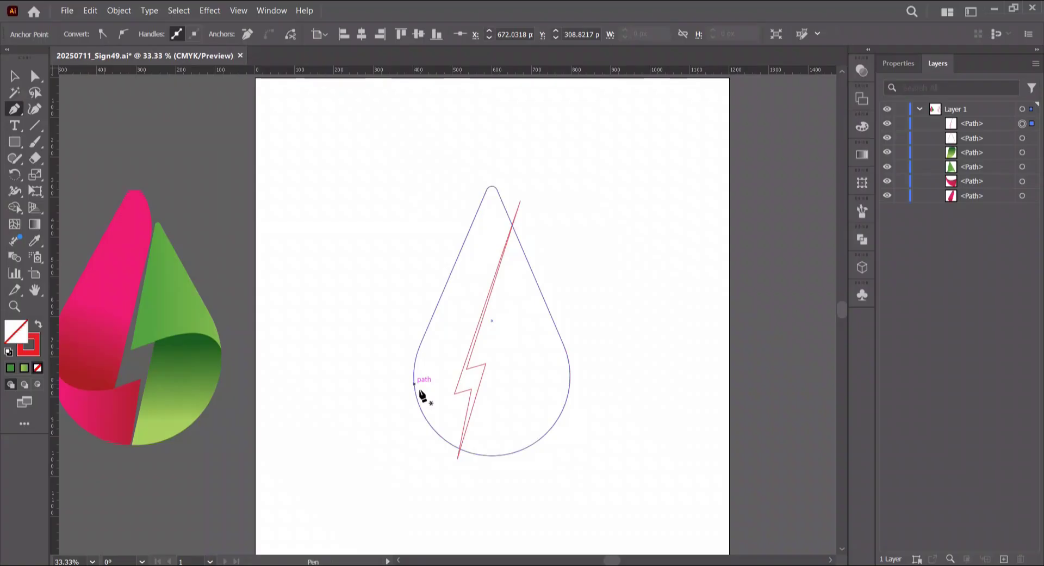
drag(437, 396, 437, 398)
click(455, 393)
key(Escape)
- Draw an arched Pen curve from the bolt's right inner corner to the teardrop's right edge
click(485, 363)
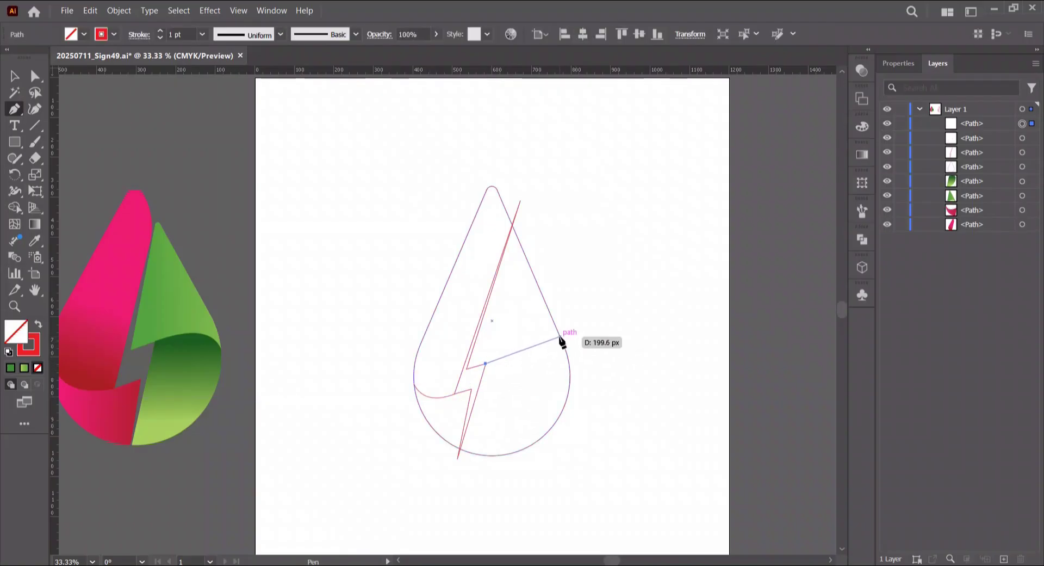
click(560, 337)
drag(526, 348, 539, 338)
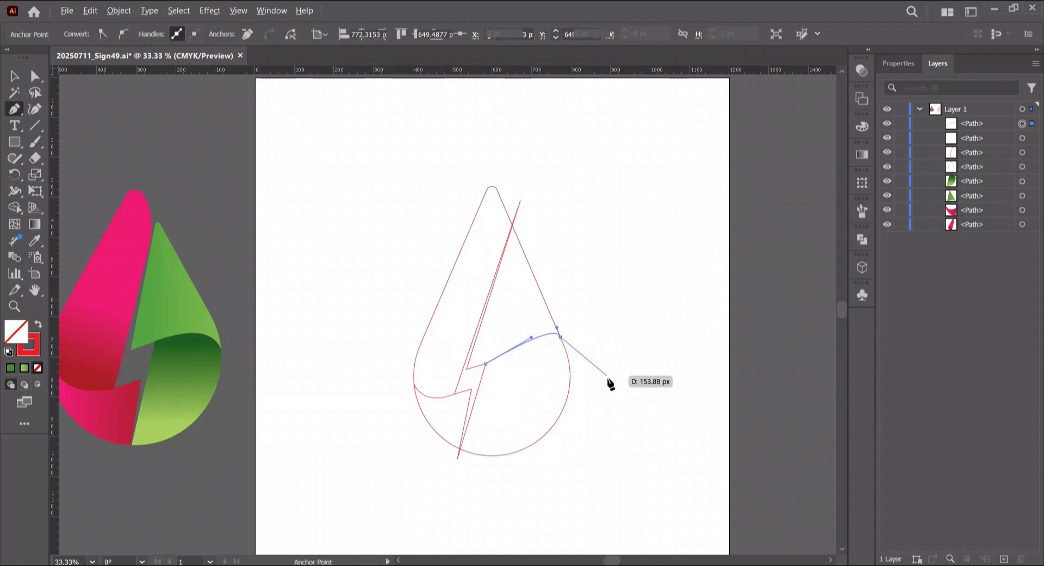
- Select all the drawn paths and use Shape Builder with a red fill to create the four teardrop regions around the bolt
click(17, 74)
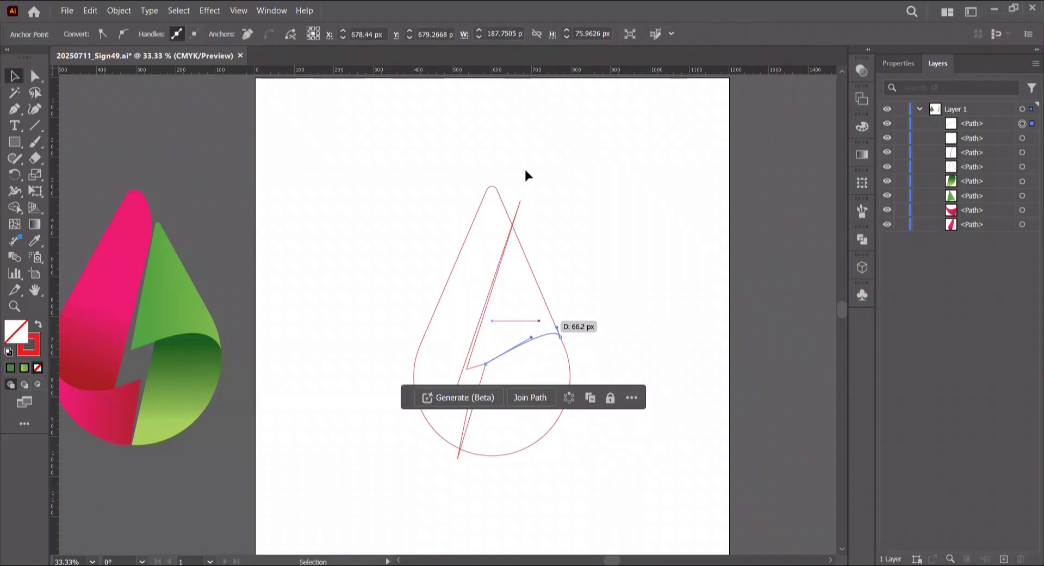
drag(675, 169, 379, 425)
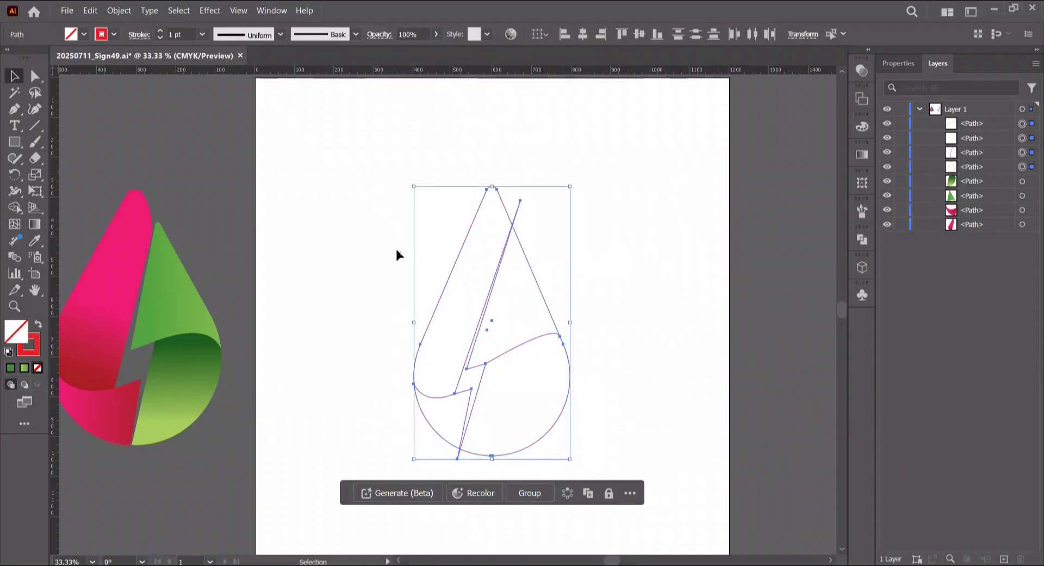
click(12, 208)
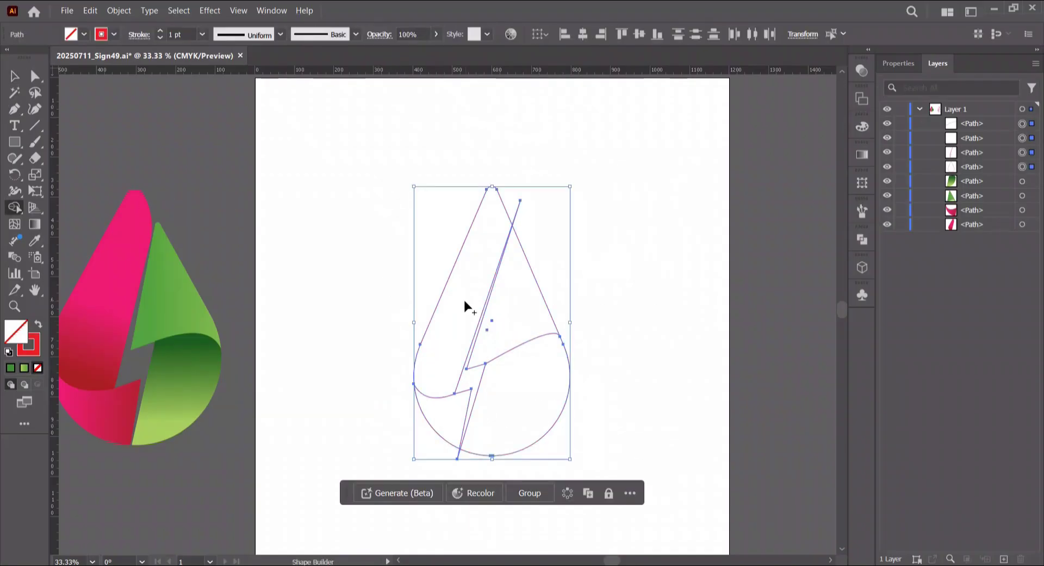
click(85, 34)
click(49, 57)
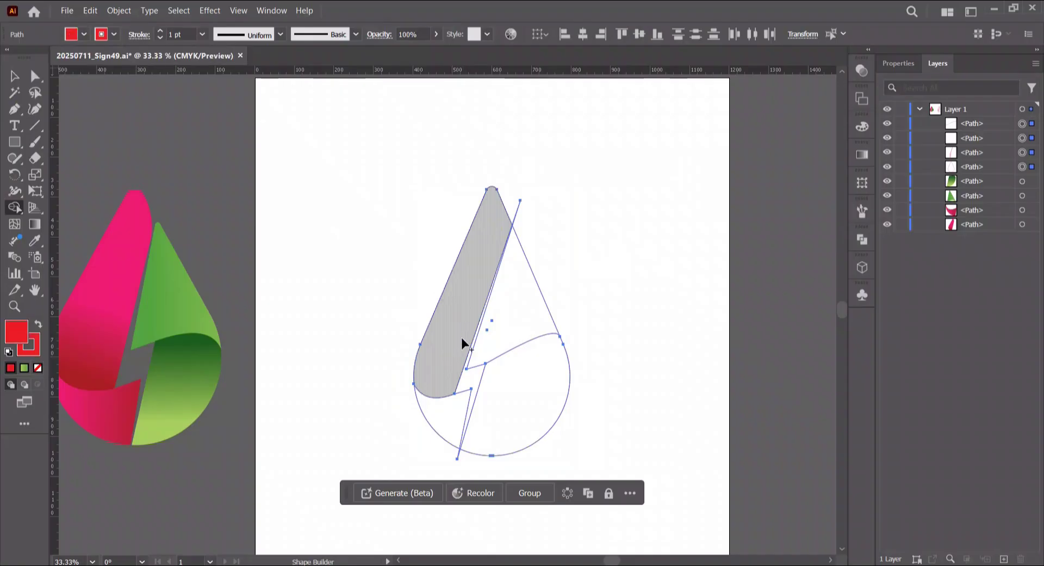
drag(463, 343, 450, 419)
click(528, 410)
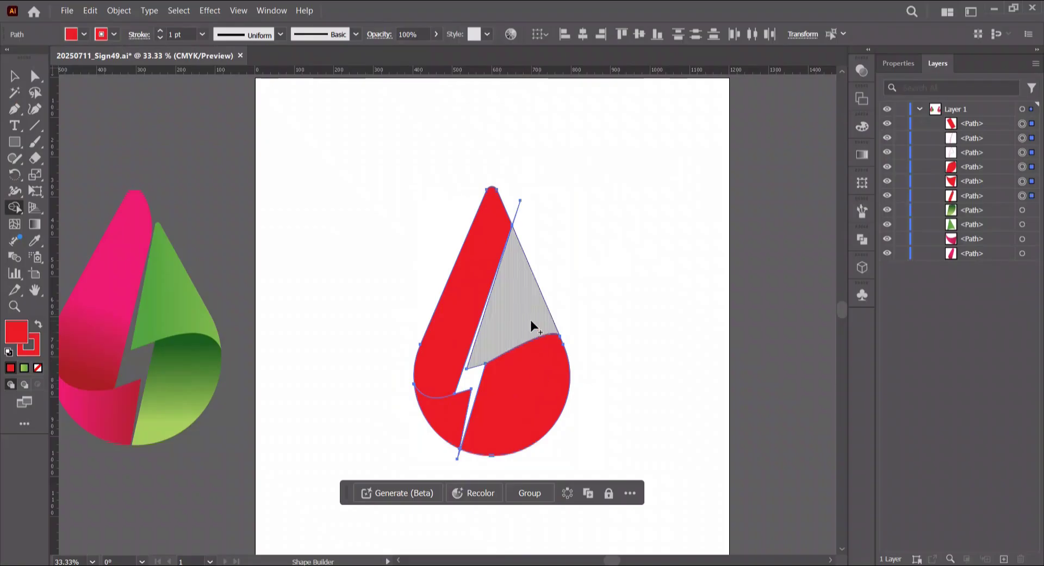
click(509, 303)
- Delete the leftover bolt tip that sticks out beyond the teardrop's upper-right side
click(14, 77)
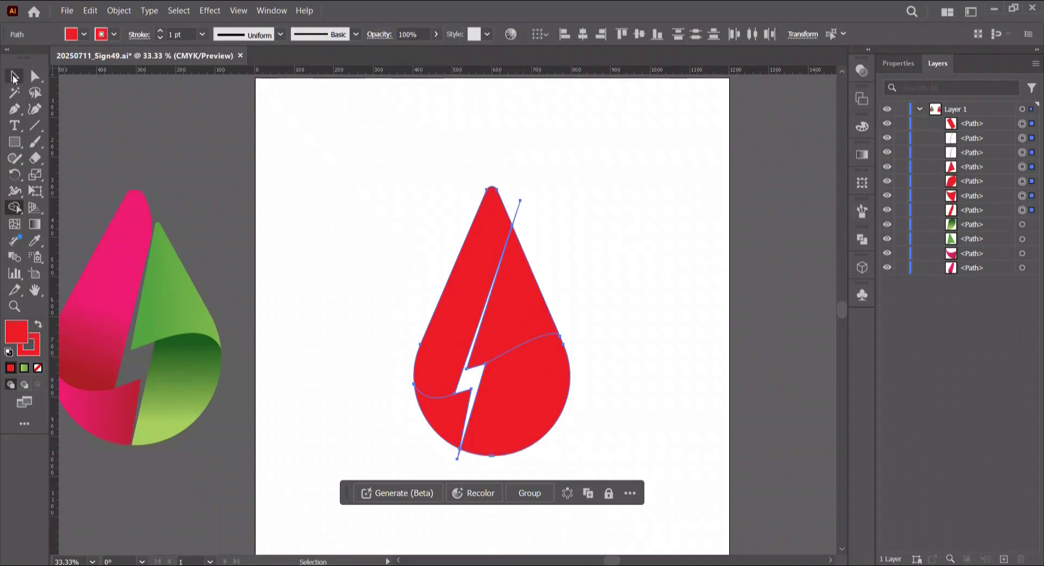
click(591, 238)
click(516, 203)
key(Delete)
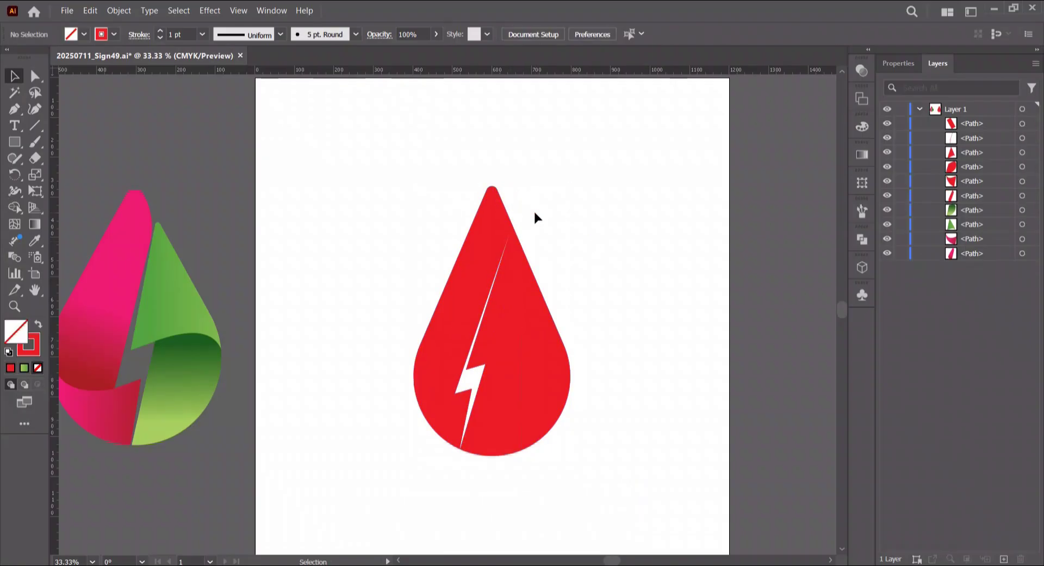
- Round the bottom corner of the teardrop's lower-left region beside the bolt with the Direct Selection tool
click(457, 424)
click(35, 76)
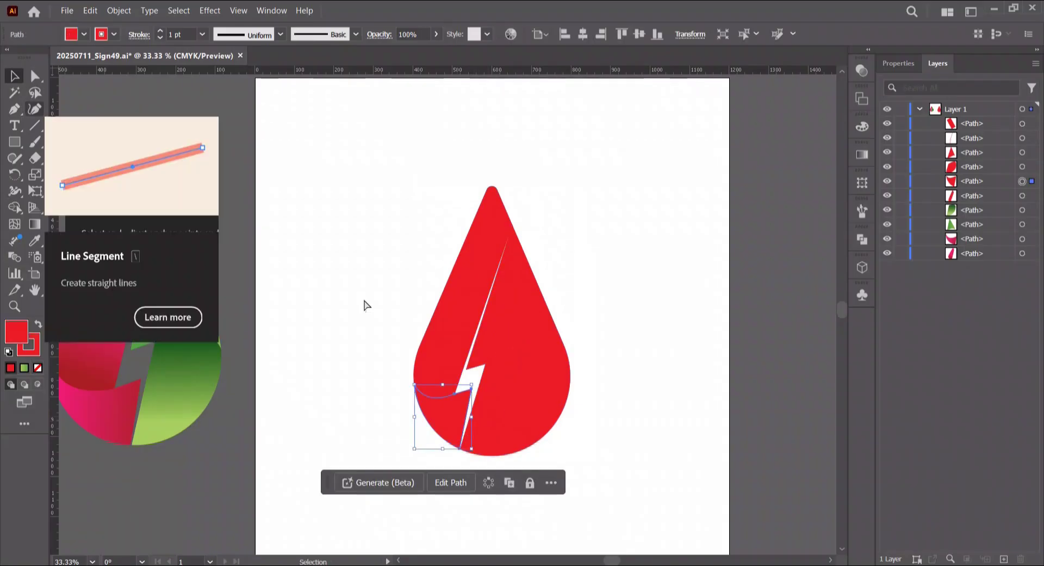
click(457, 443)
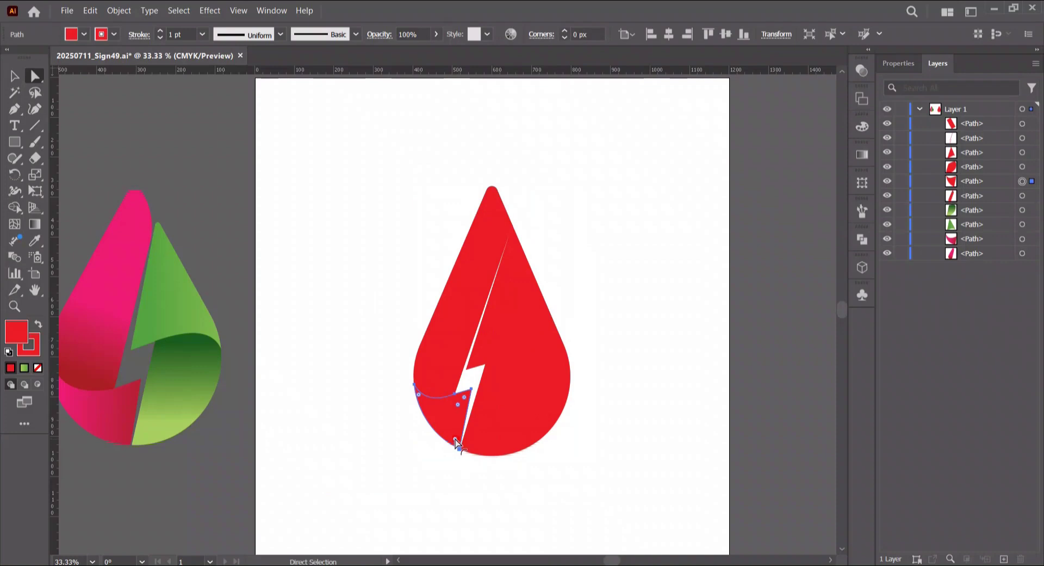
drag(457, 443, 453, 434)
scroll(477, 430, up, 4)
scroll(462, 474, down, 3)
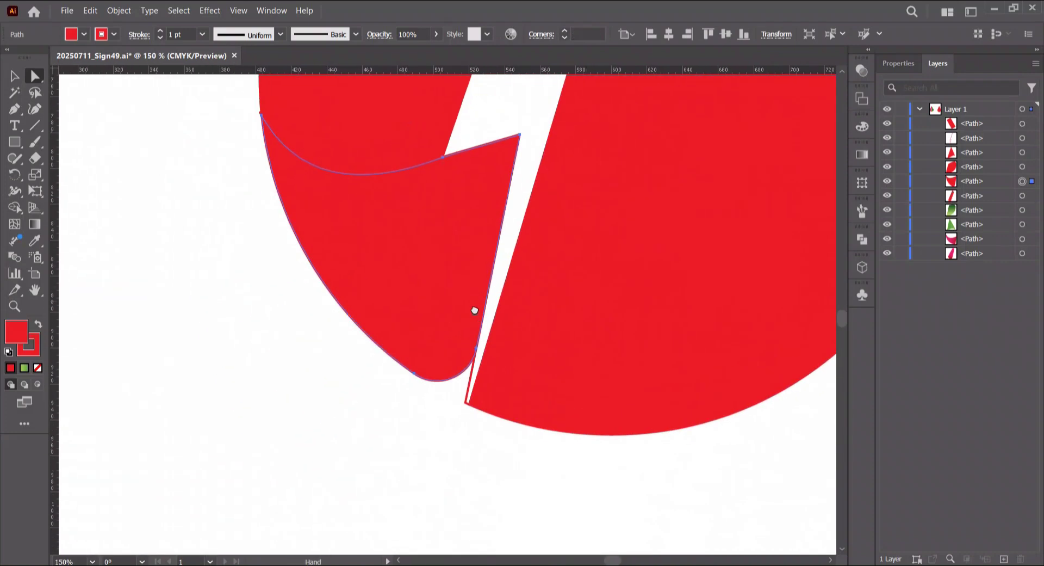
- Select all the artwork and set its stroke to None
key(ctrl+a)
click(114, 35)
click(9, 57)
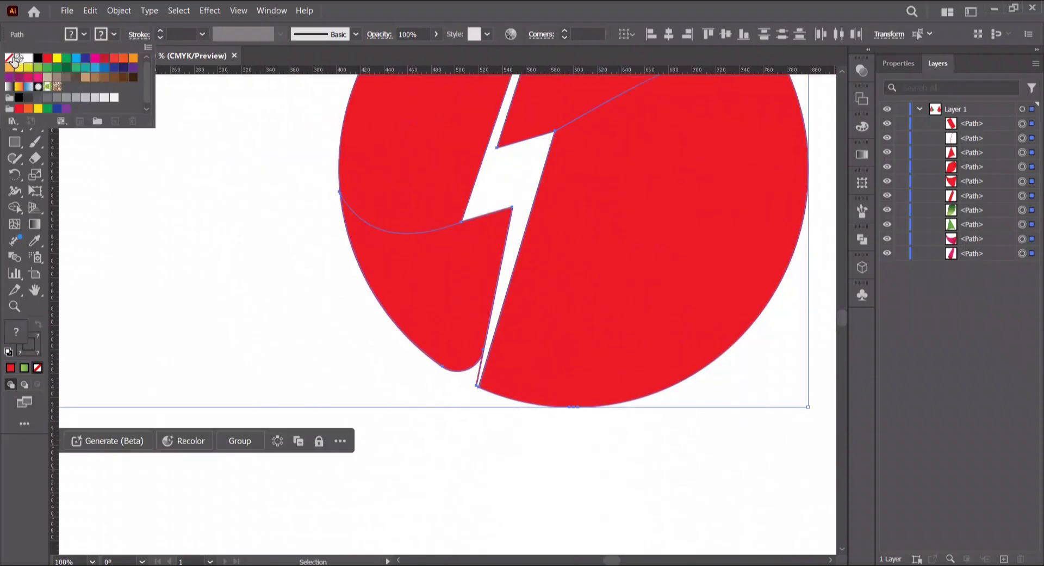
- Round the upper-left region's corner beside the bolt to about 103 px and slightly round the upper-right region's tip
key(a)
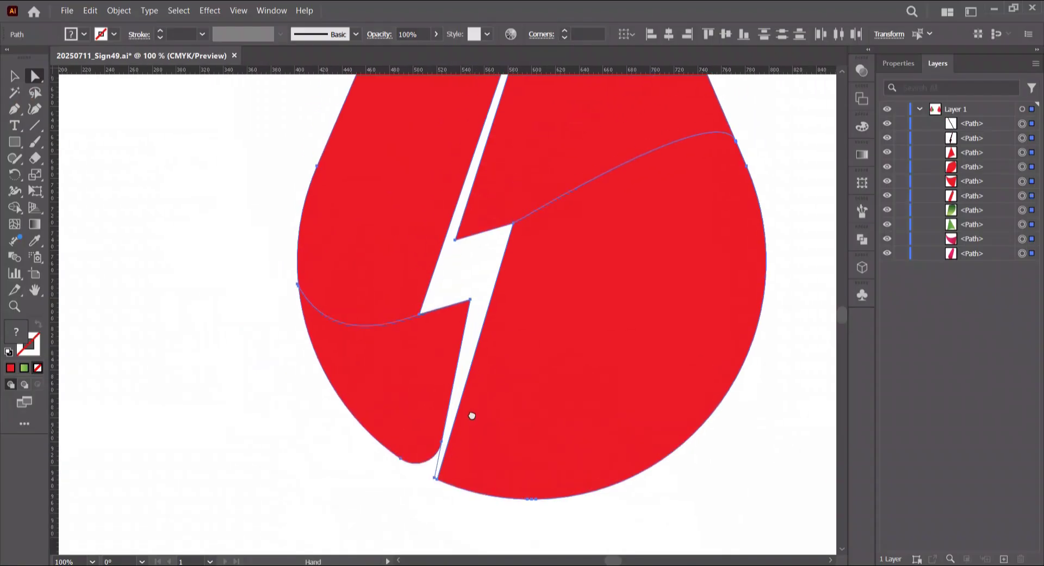
scroll(470, 414, down, 2)
scroll(501, 242, down, 1)
scroll(498, 218, up, 3)
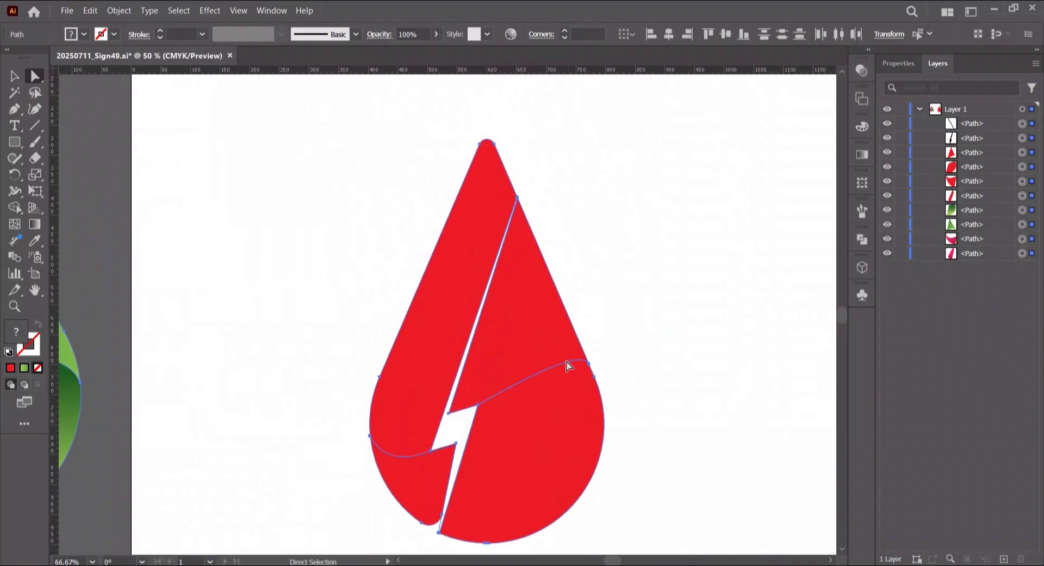
drag(514, 209, 454, 228)
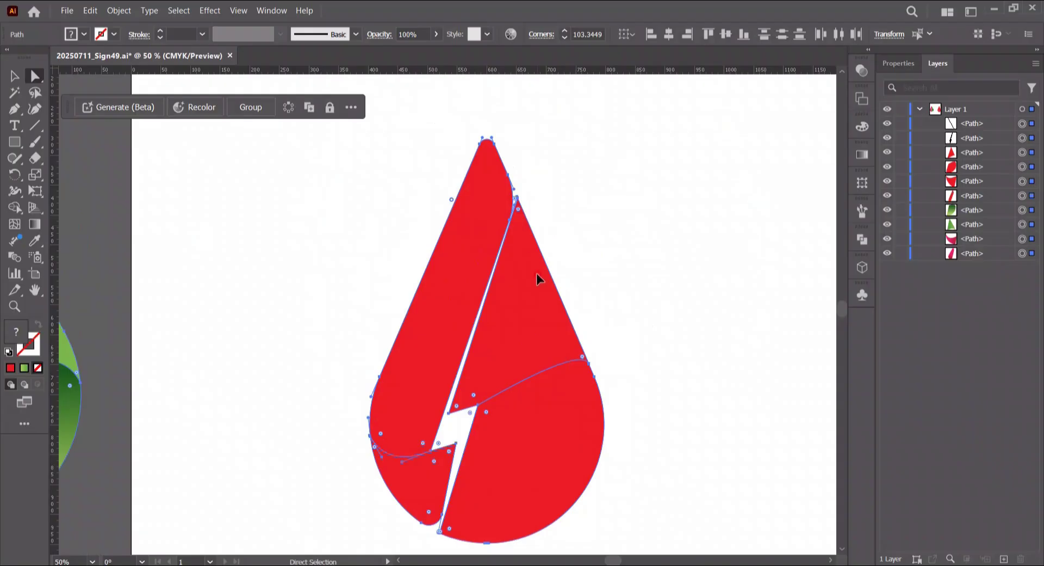
drag(518, 208, 523, 216)
click(603, 310)
click(601, 408)
key(ctrl+minus)
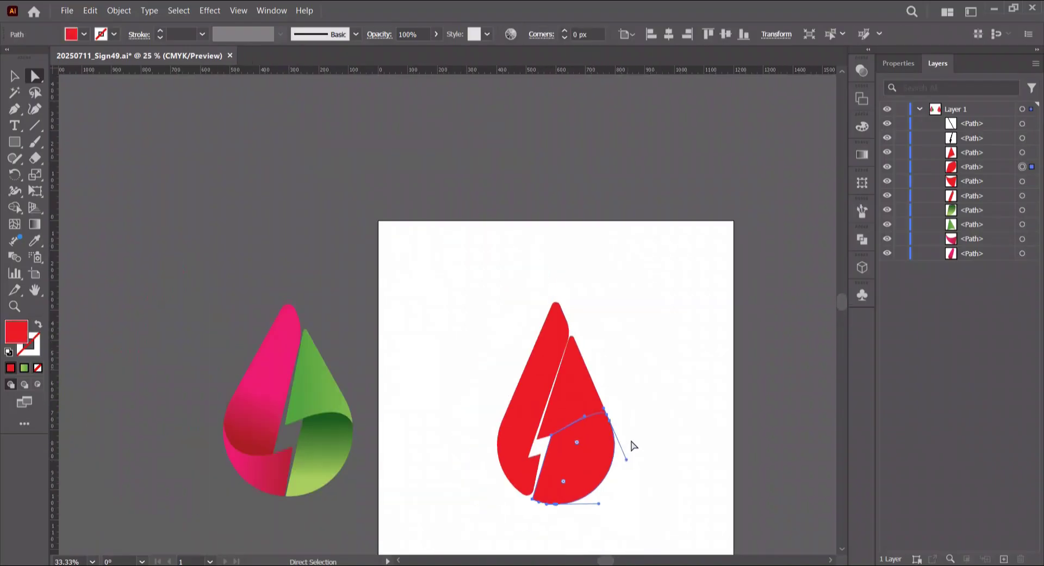
click(624, 368)
scroll(625, 369, up, 2)
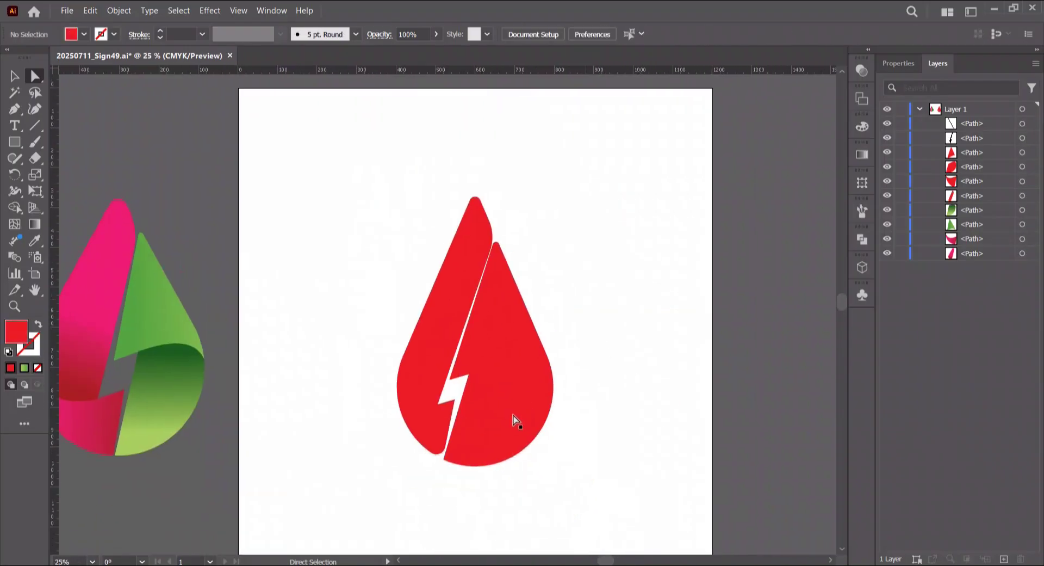
- Fill the teardrop's lower-right region with the dark-to-light green gradient sampled from the reference logo using the Eyedropper
click(435, 394)
click(34, 240)
click(205, 363)
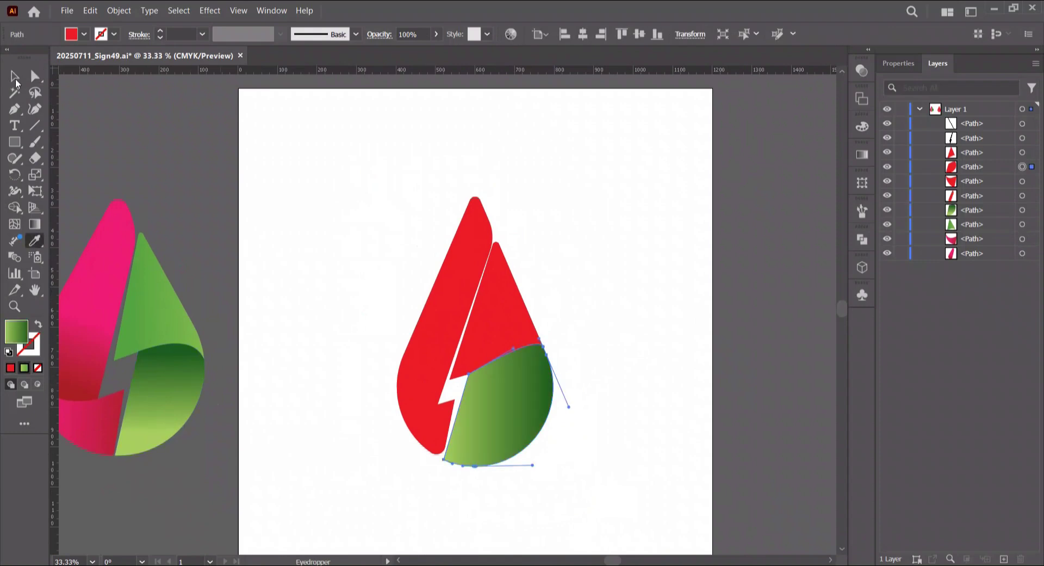
- Fill the upper-right triangular region with the lighter green gradient sampled from the matching part of the reference logo
click(15, 83)
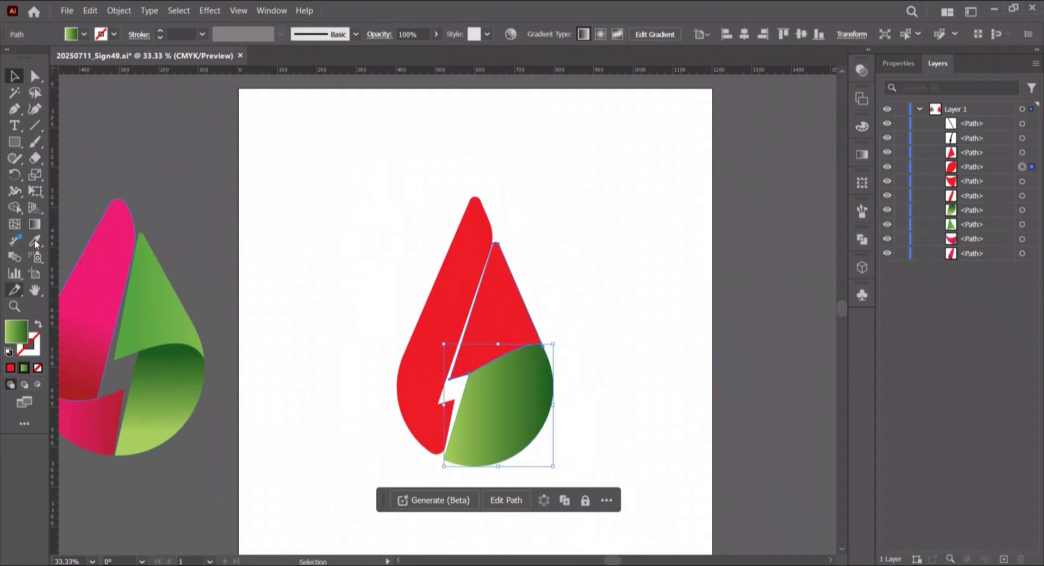
key(i)
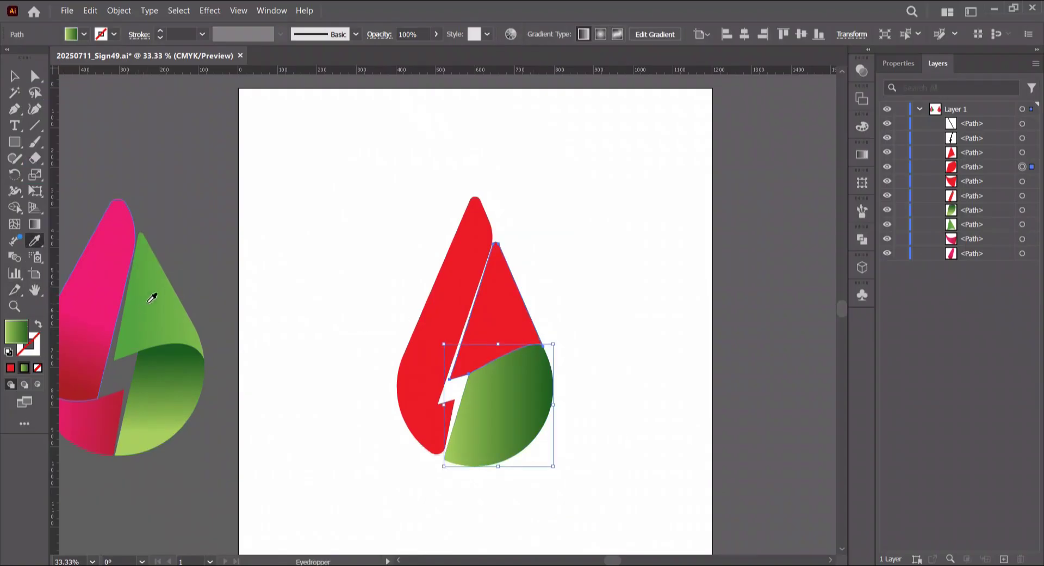
key(v)
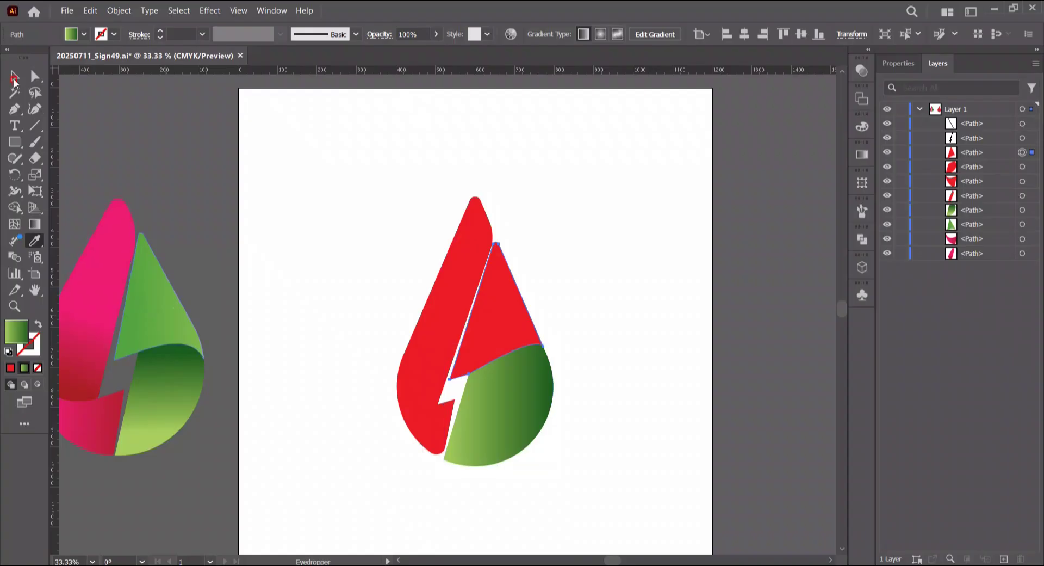
click(519, 342)
click(35, 240)
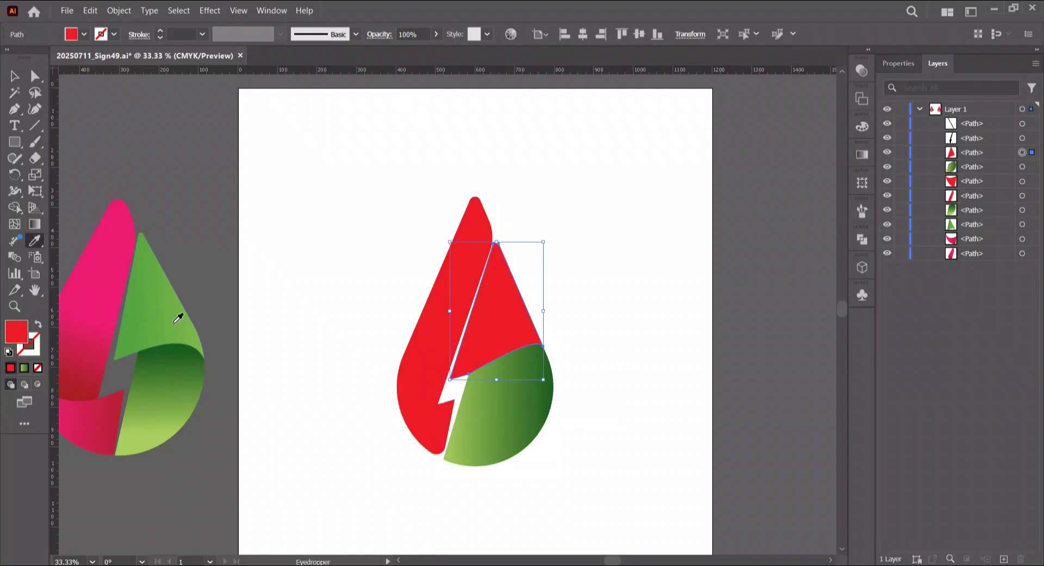
click(178, 320)
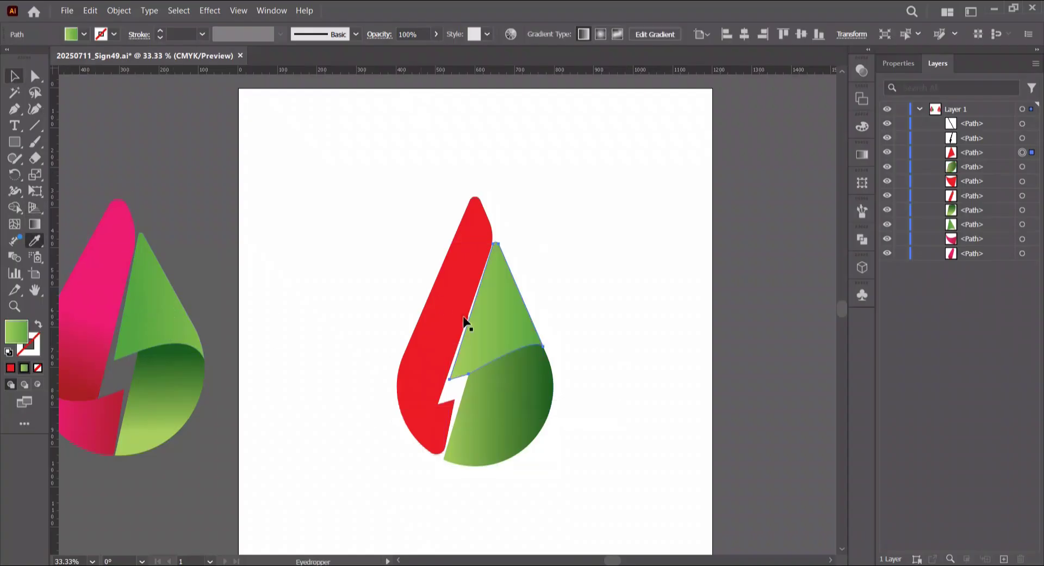
- Fill the long upper-left region with the pink gradient sampled from the matching part of the reference logo
key(v)
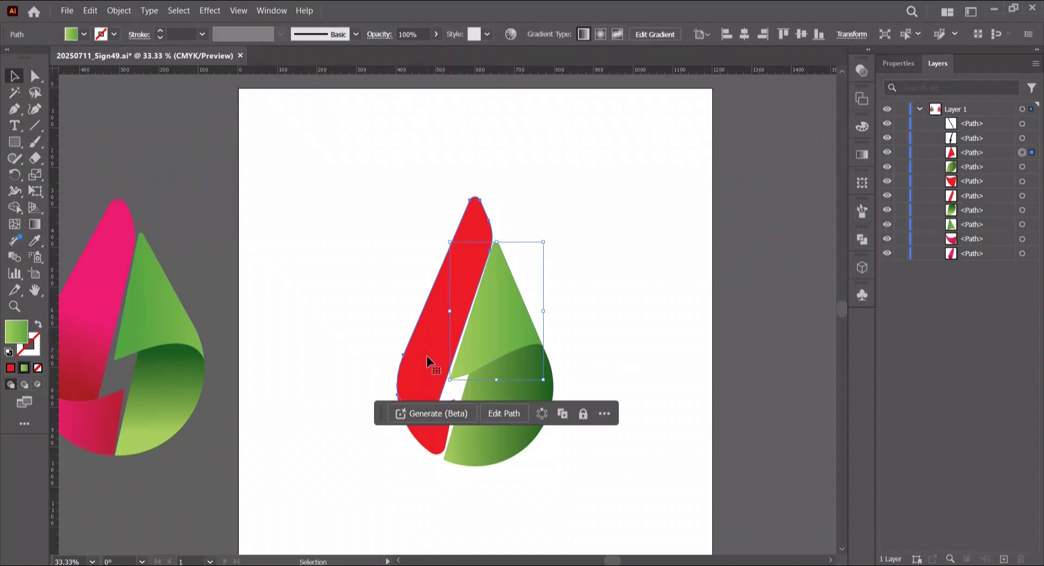
click(428, 361)
click(34, 239)
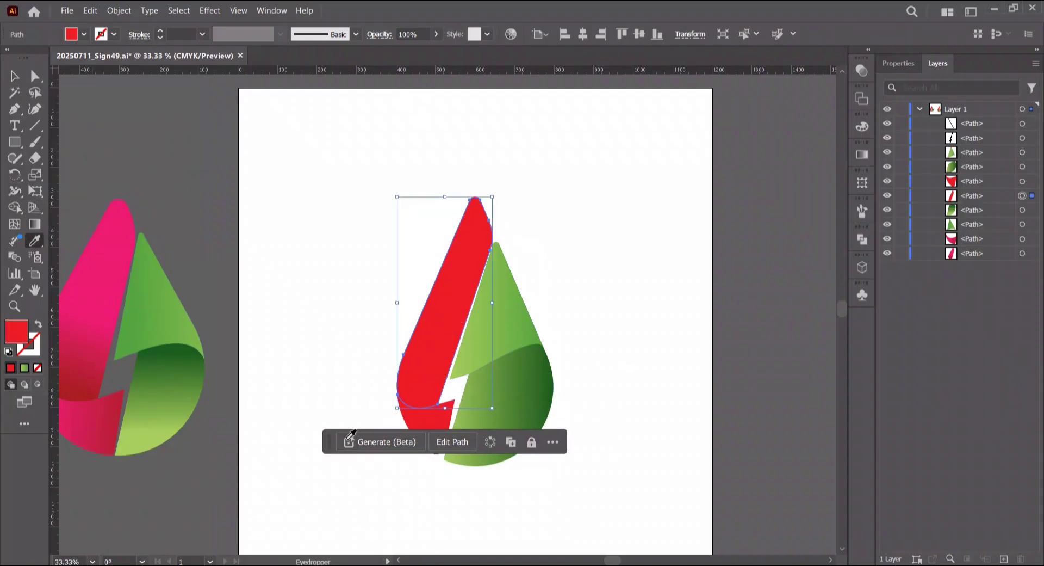
click(101, 318)
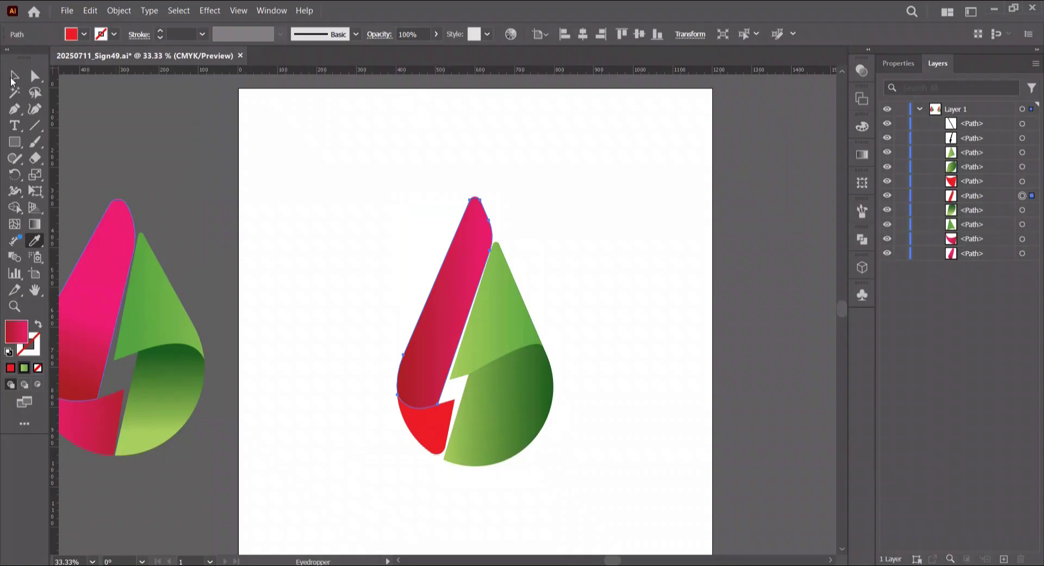
- Fill the lower-left region with the pink-red gradient sampled from the reference logo's lower-left fold
click(12, 80)
click(424, 426)
click(36, 241)
click(116, 410)
click(12, 78)
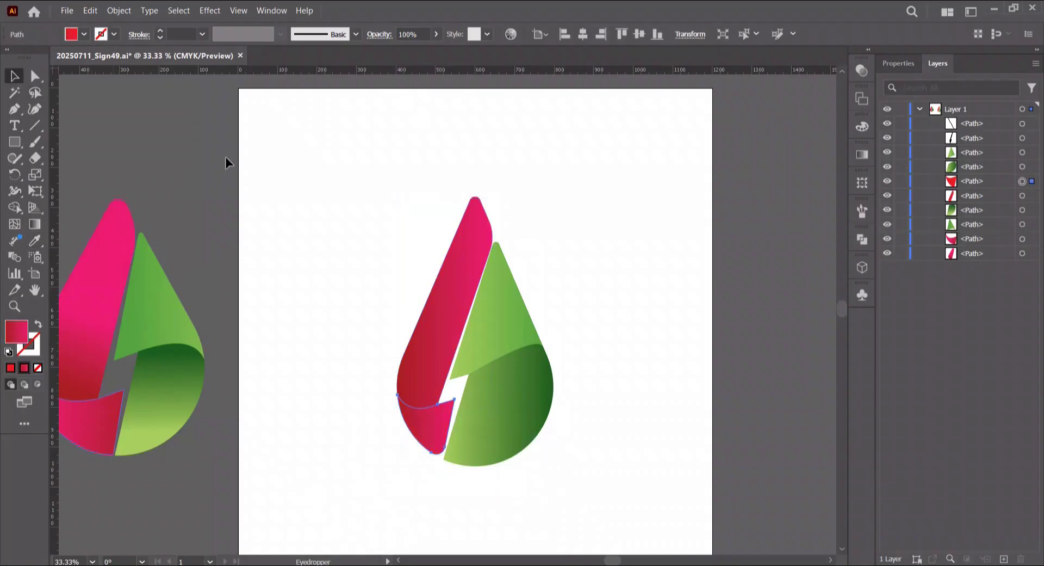